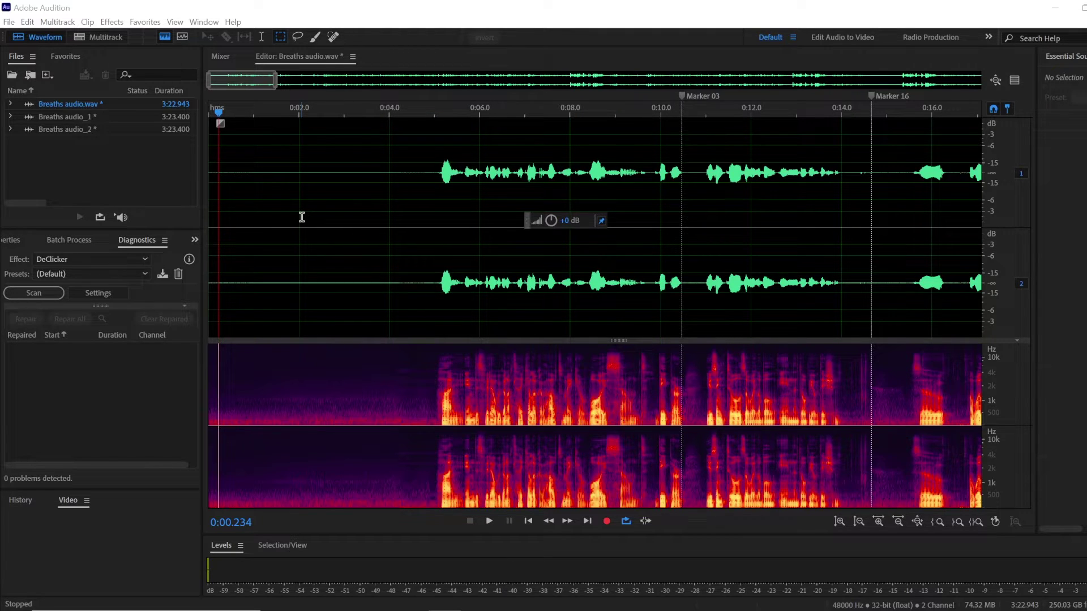
- Place the playhead near the start of Breaths audio.wav, before the speech begins
click(259, 209)
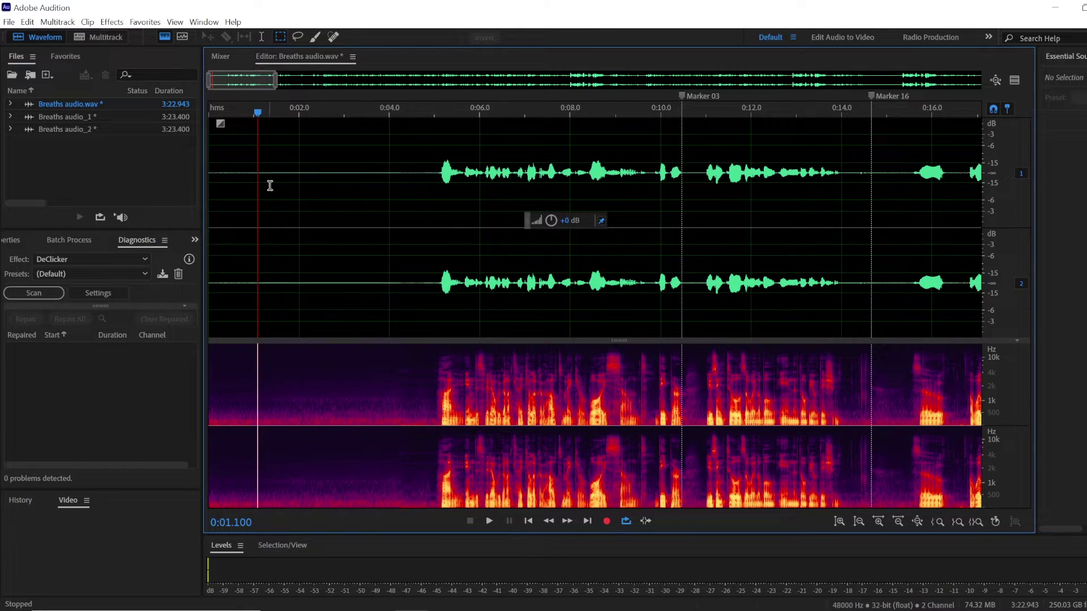
- Play the silent stretch from about 0:01 to 0:02.8, then show roughly 0:44–0:59
drag(257, 189, 367, 201)
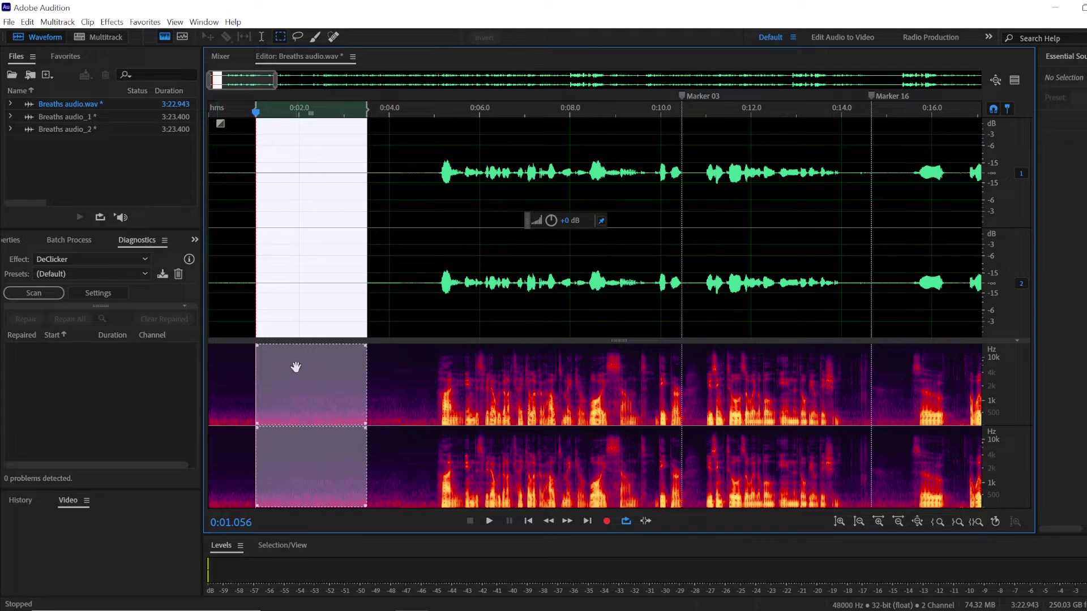
click(488, 520)
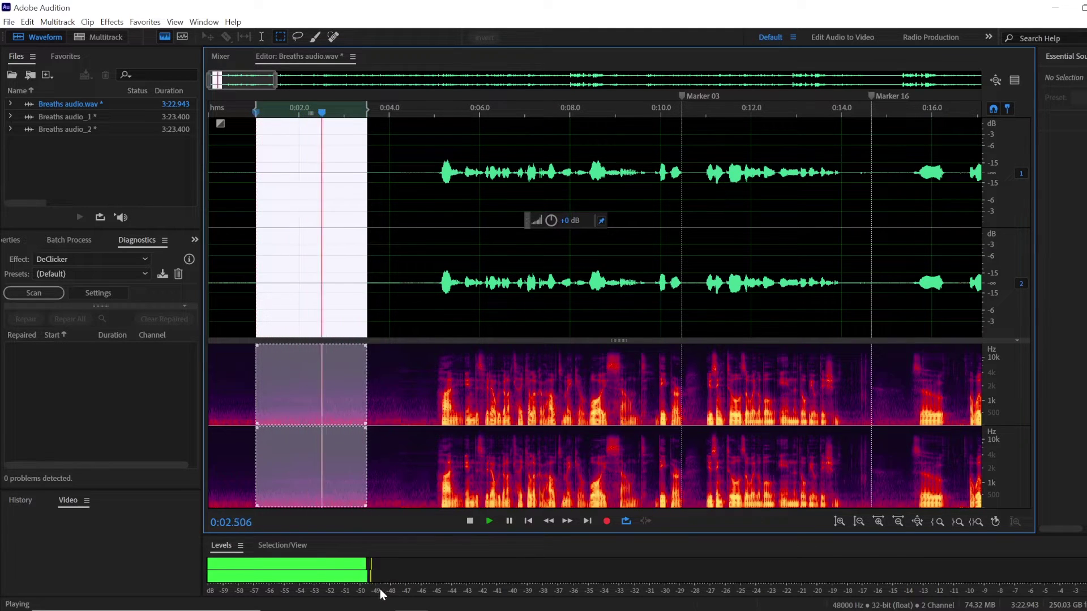
click(469, 521)
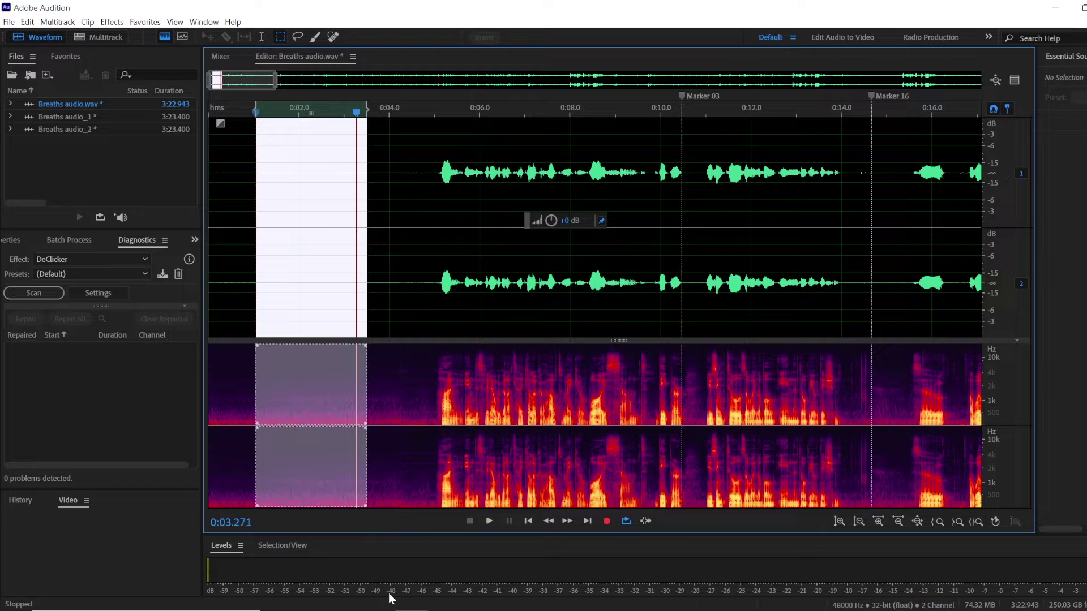
click(302, 188)
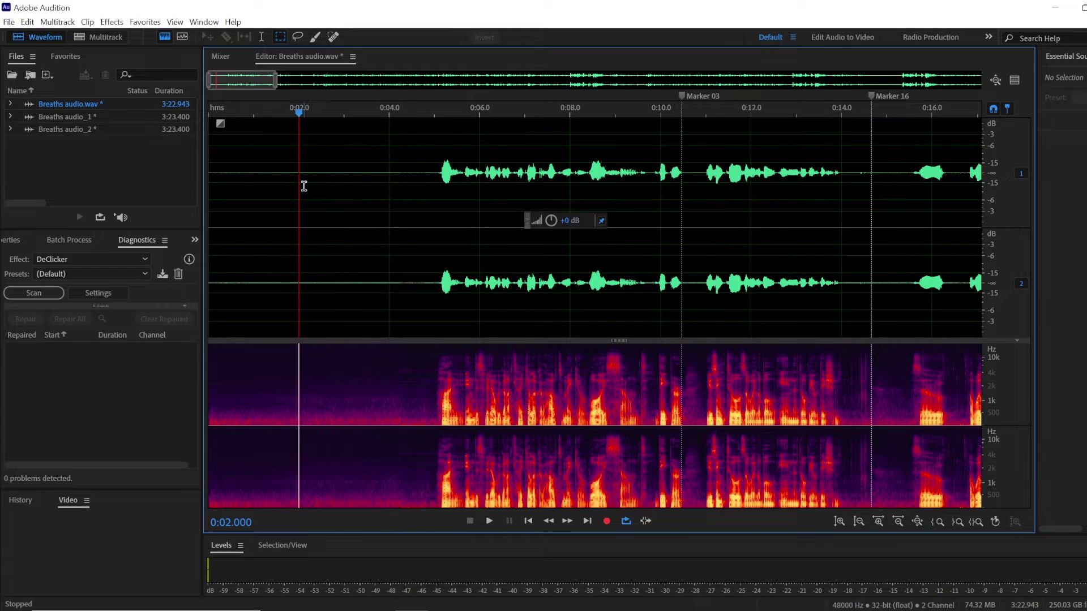
drag(258, 82, 435, 83)
- Zoom in and listen to the breath gap at Marker 04 near 0:52
double_click(479, 253)
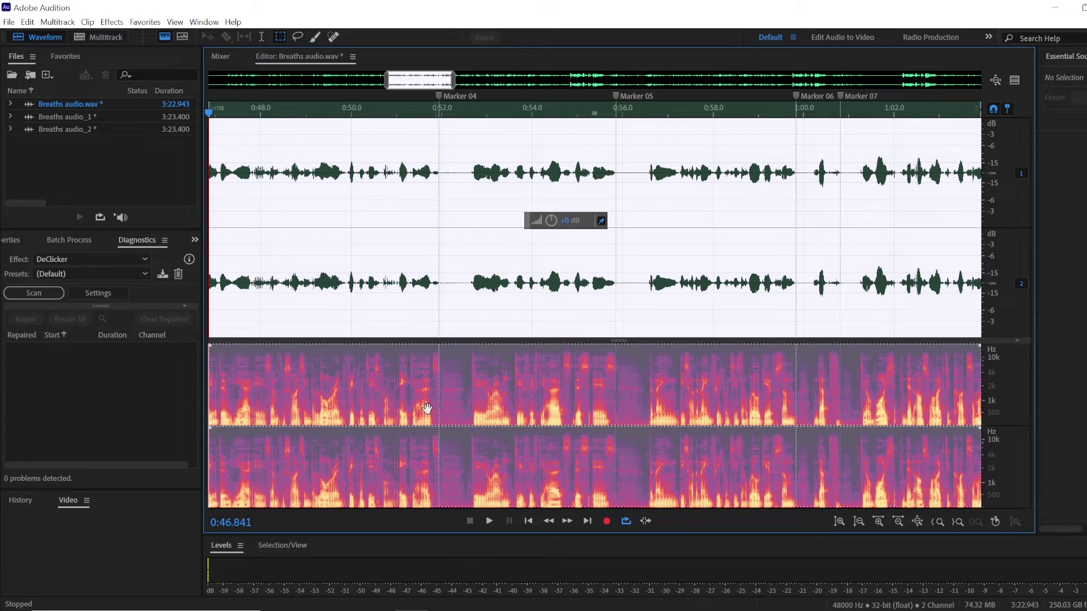
scroll(461, 391, up, 2)
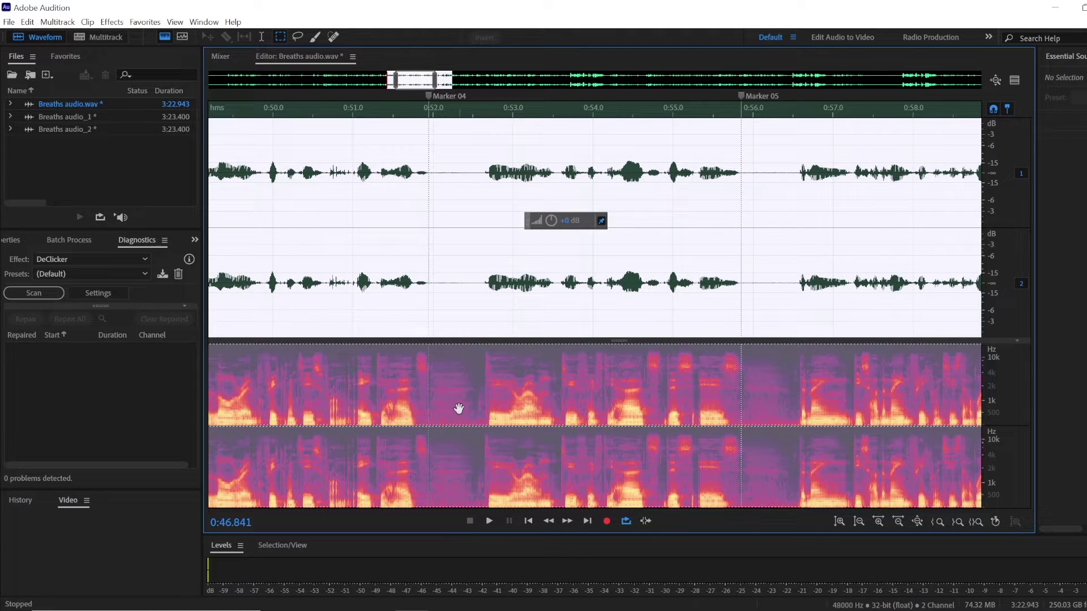
click(412, 261)
click(429, 359)
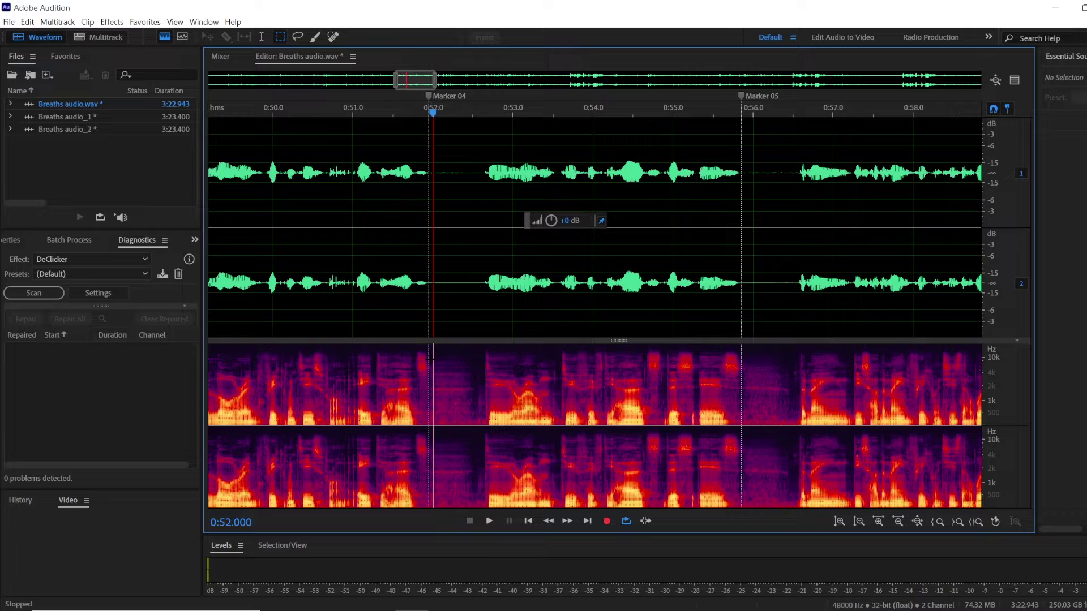
key(space)
key(space)
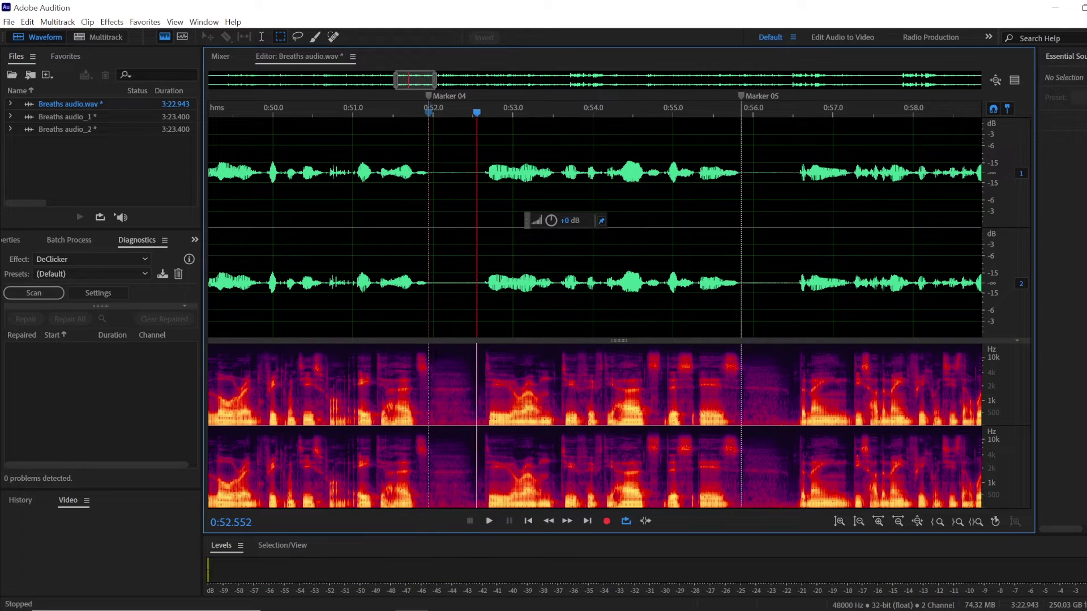
key(ctrl+Right)
- Listen to the breath gap at Marker 05 near 0:56, then select the entire recording
key(space)
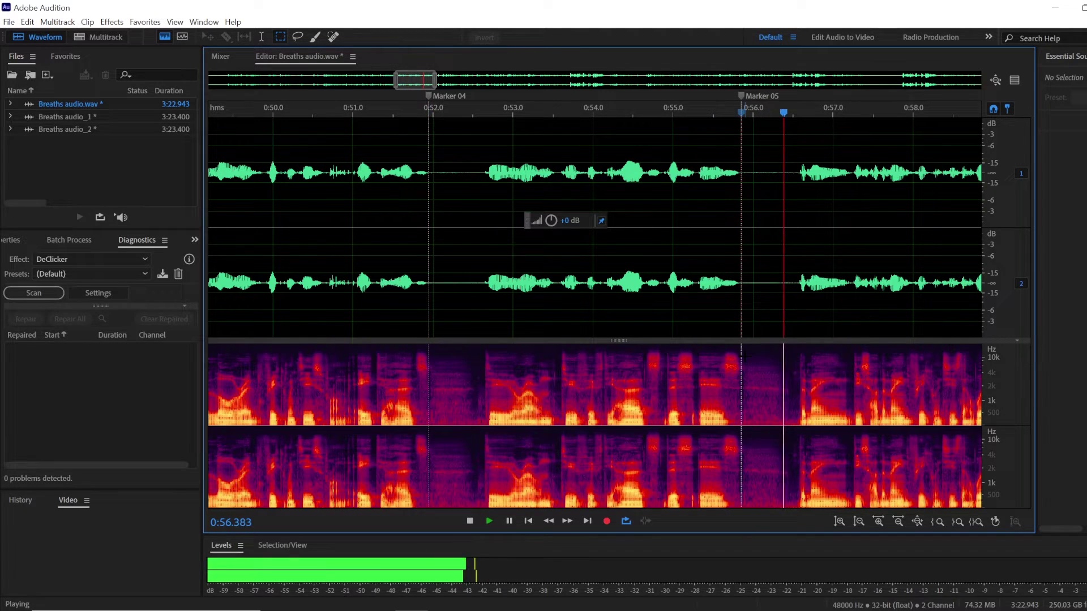
key(space)
double_click(377, 235)
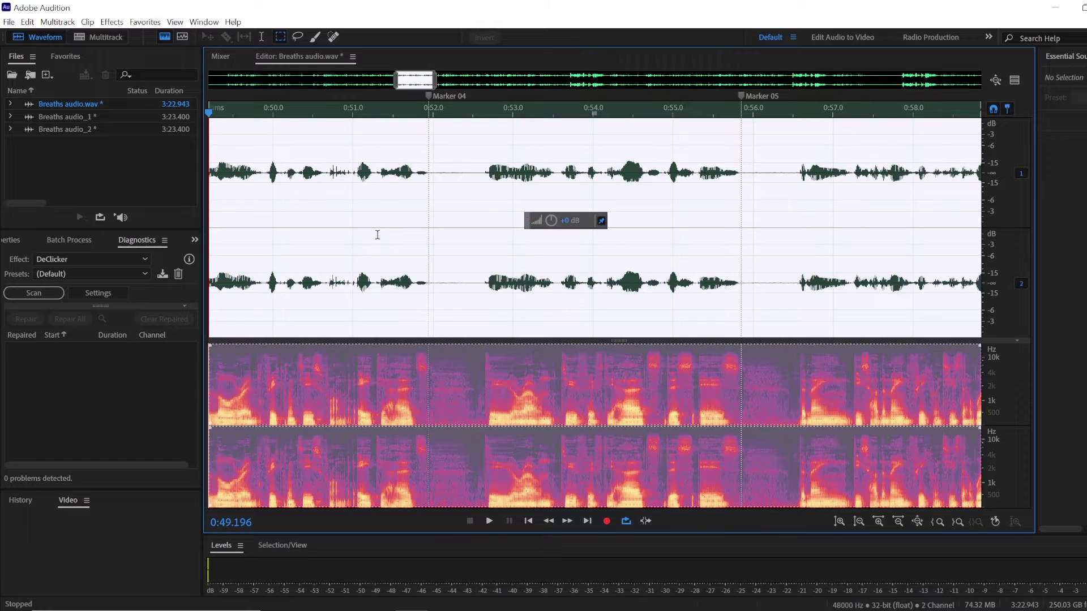
key(Home)
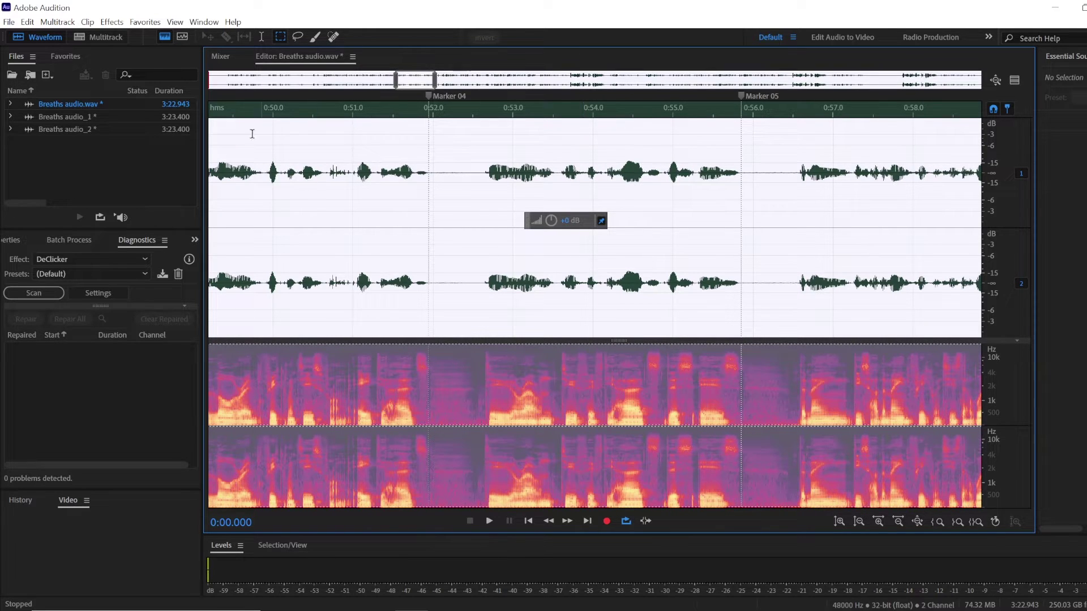
- Open the Dynamics effect under Amplitude and Compression to configure its AutoGate
click(118, 24)
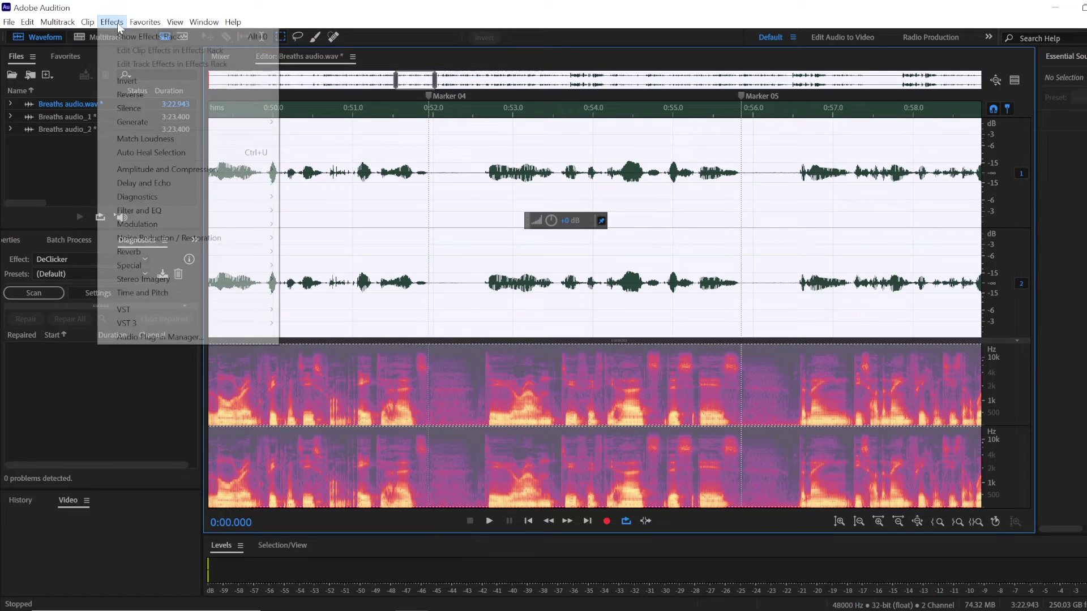
mouse_move(187, 170)
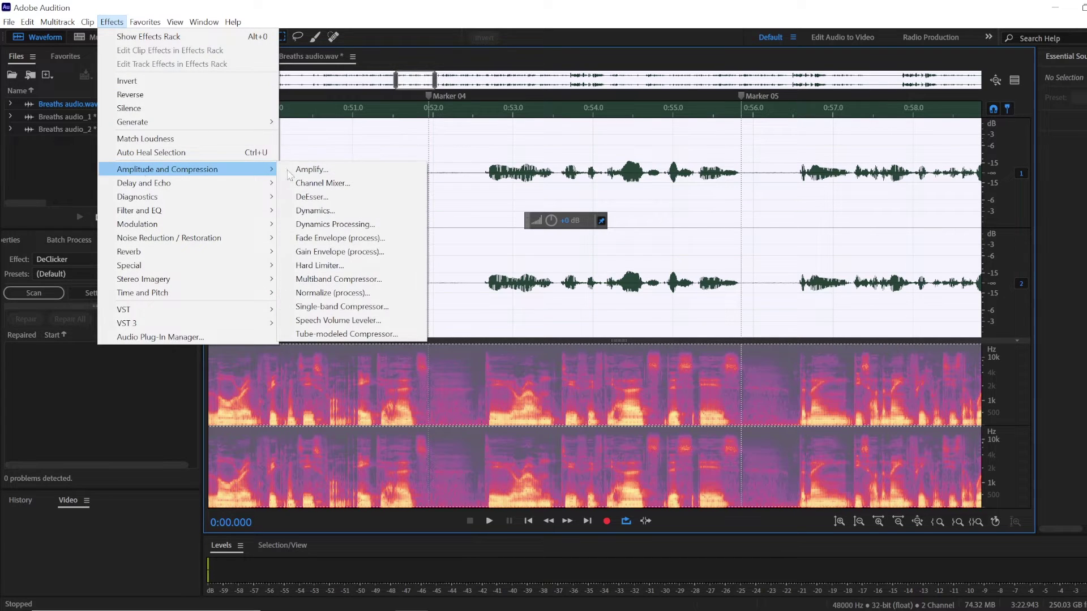
click(364, 212)
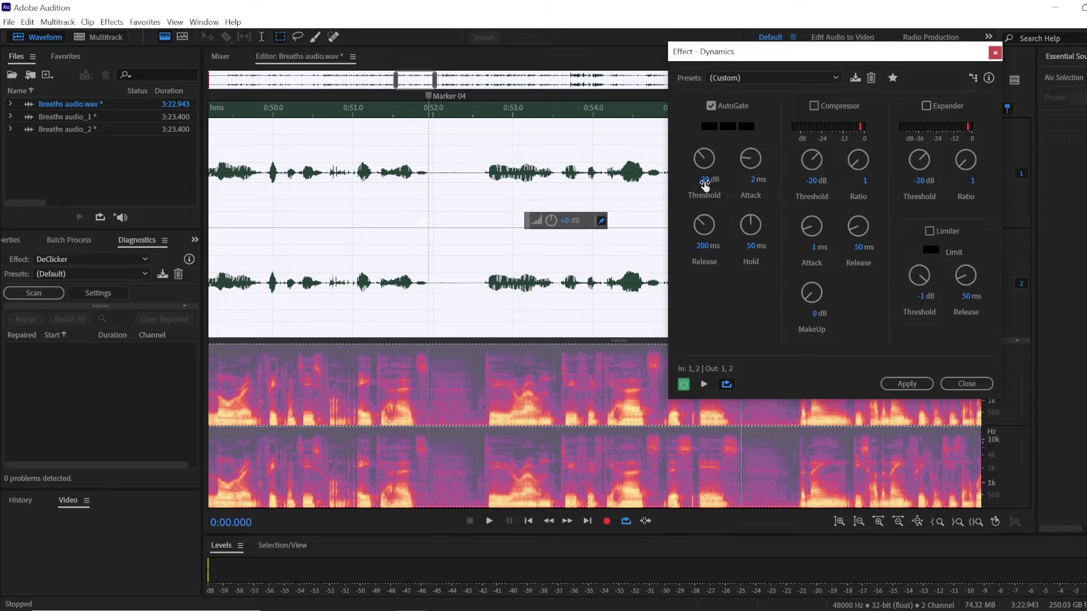
- Fine-tune the AutoGate threshold to about -39 dB and apply Dynamics to the recording
drag(698, 186, 704, 183)
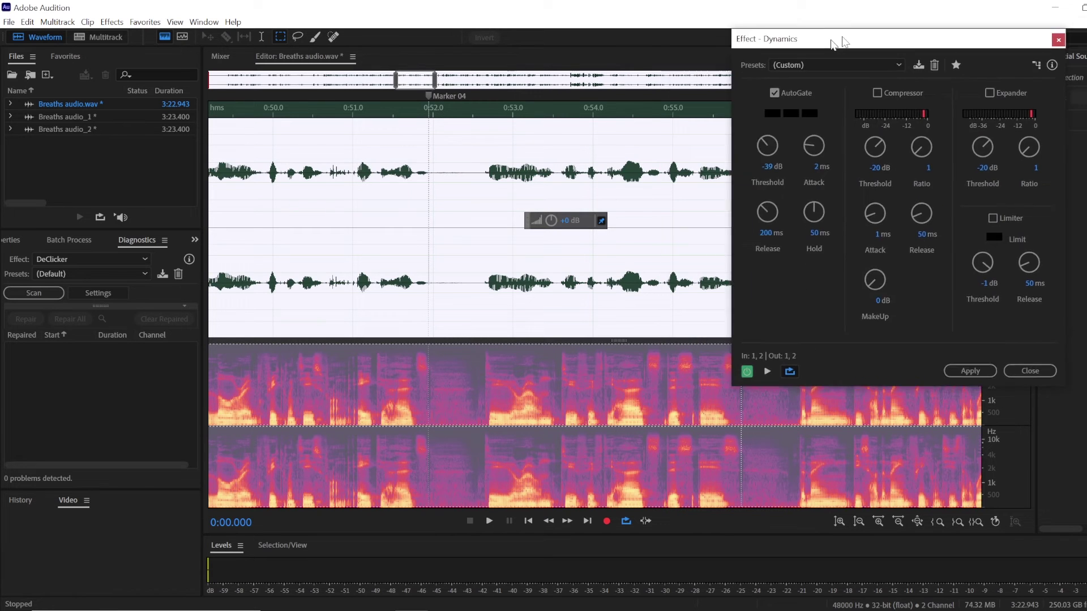
drag(833, 44, 875, 38)
click(1010, 362)
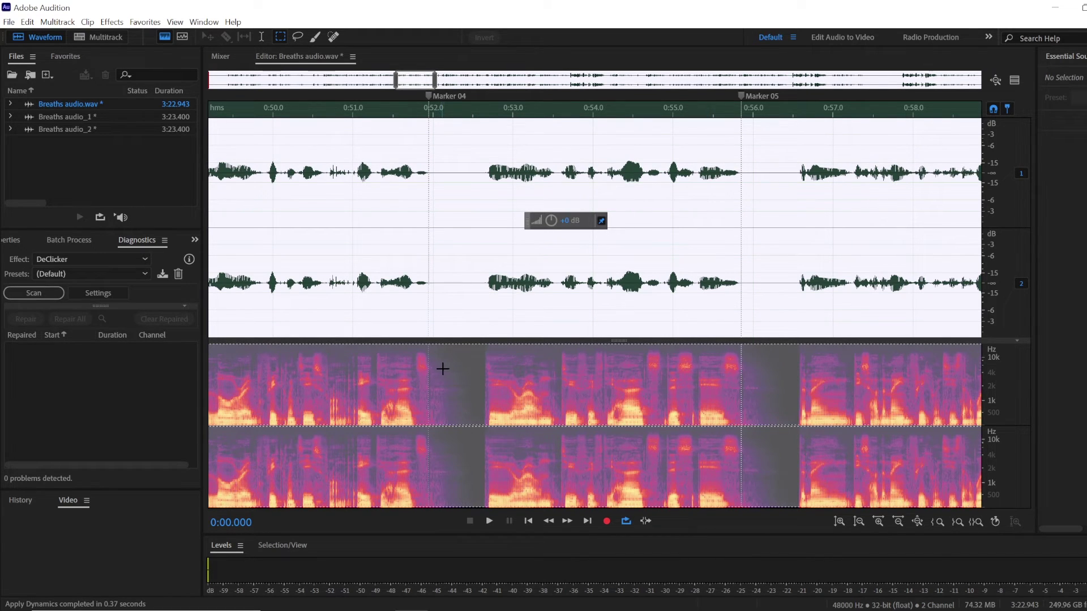
- Zoom through the file to check the gated pauses, then show only the first 47 seconds
scroll(419, 369, down, 5)
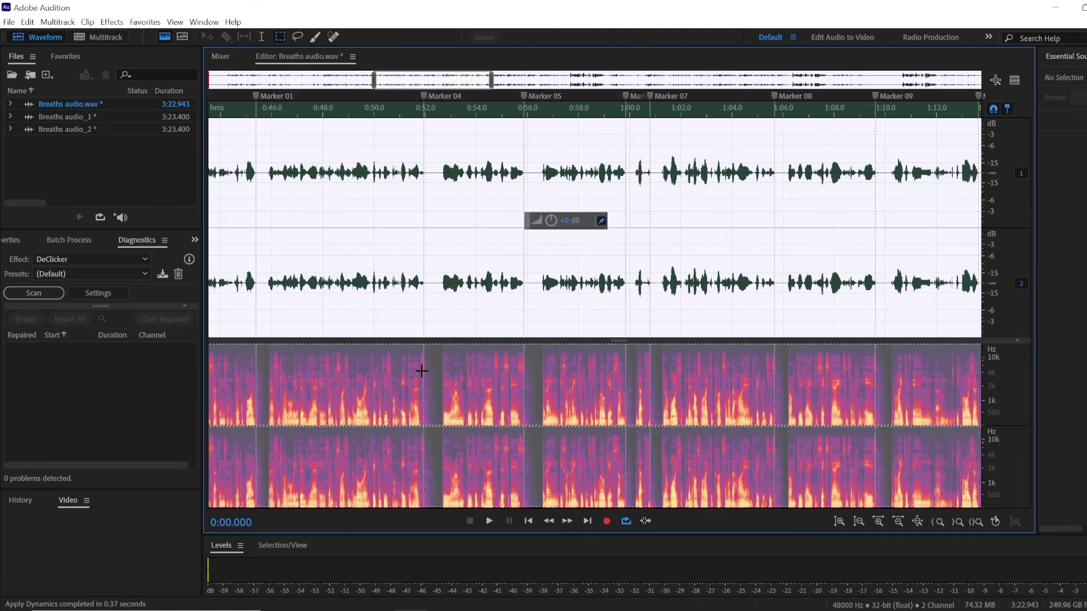
scroll(421, 371, up, 8)
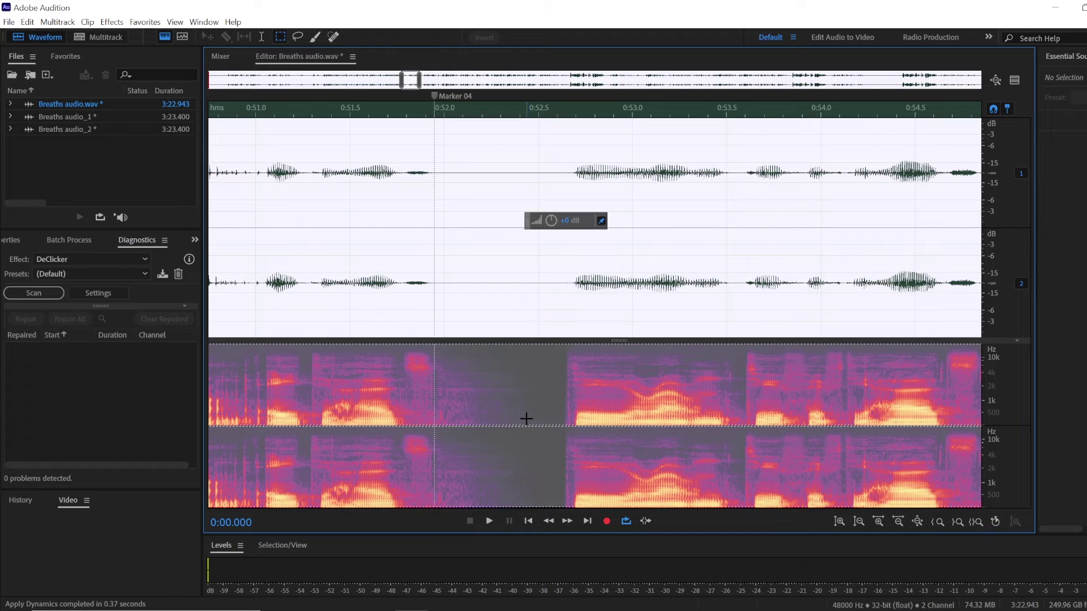
scroll(518, 423, down, 10)
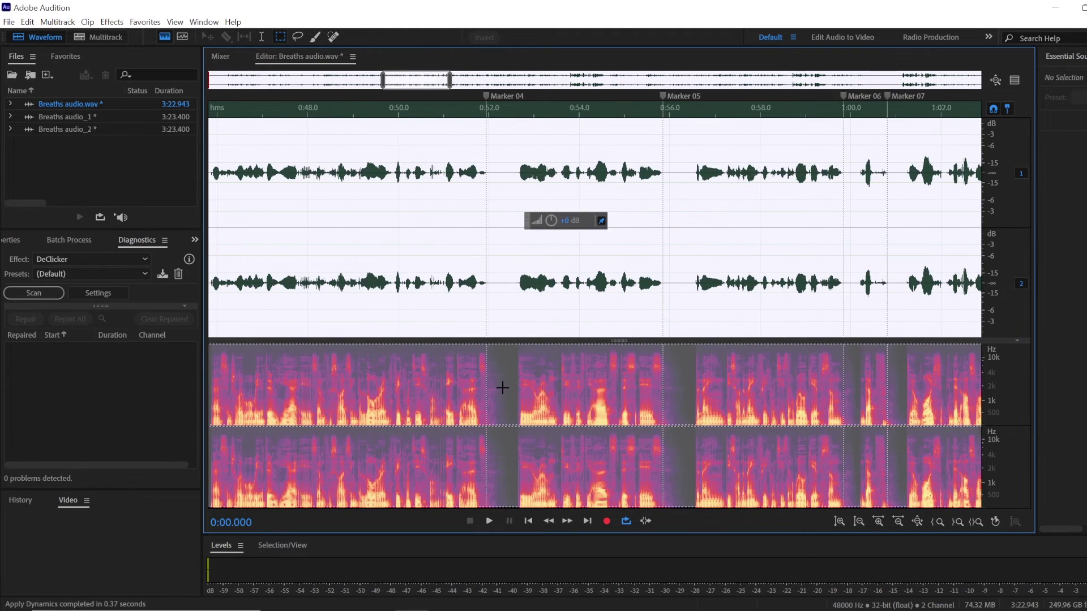
scroll(505, 359, down, 4)
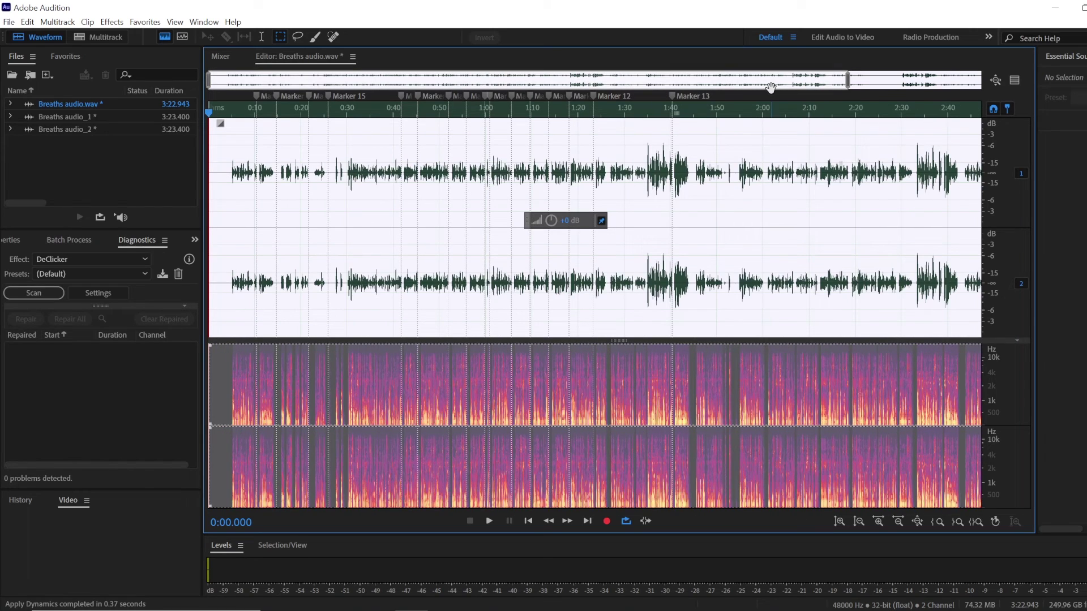
scroll(857, 390, down, 3)
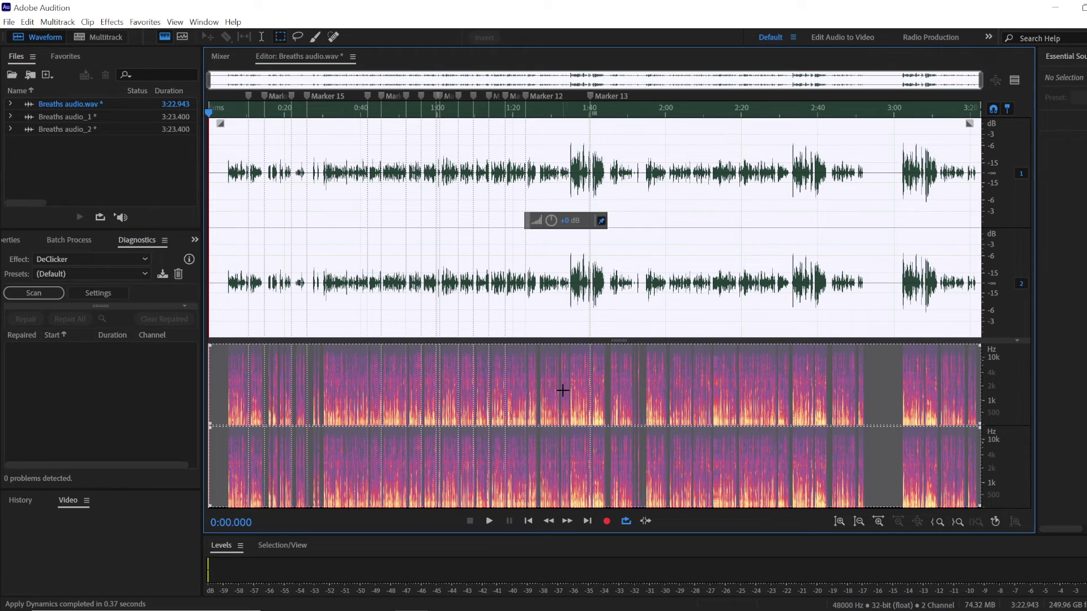
drag(984, 81, 381, 97)
click(427, 392)
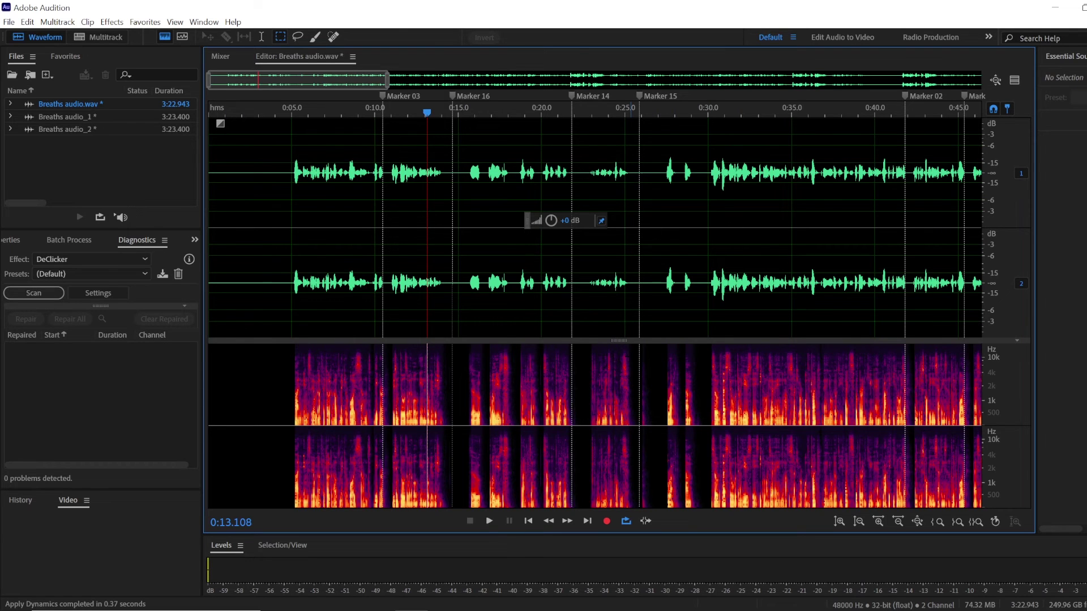
- Zoom to 0:23–0:29, silence the noise at Marker 15 in the spectrogram, and play it back
scroll(643, 226, up, 8)
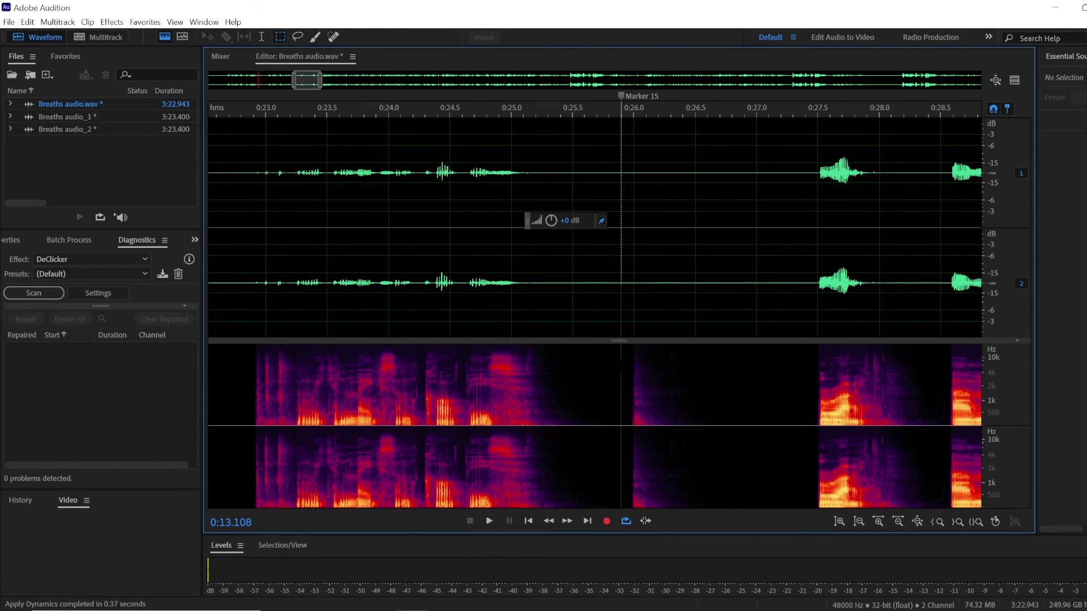
drag(621, 348, 679, 507)
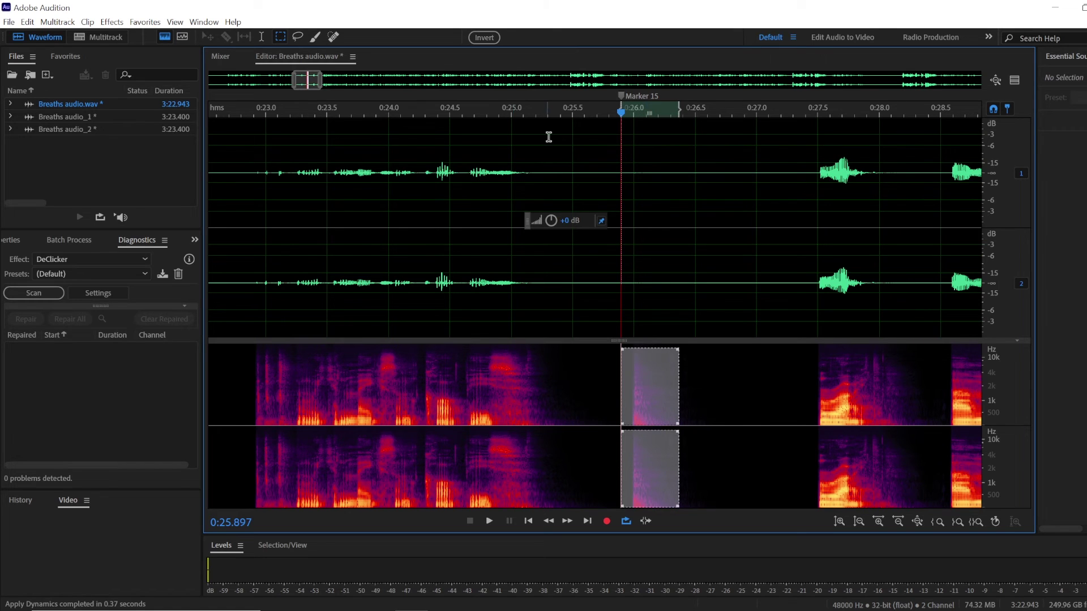
drag(552, 220, 328, 186)
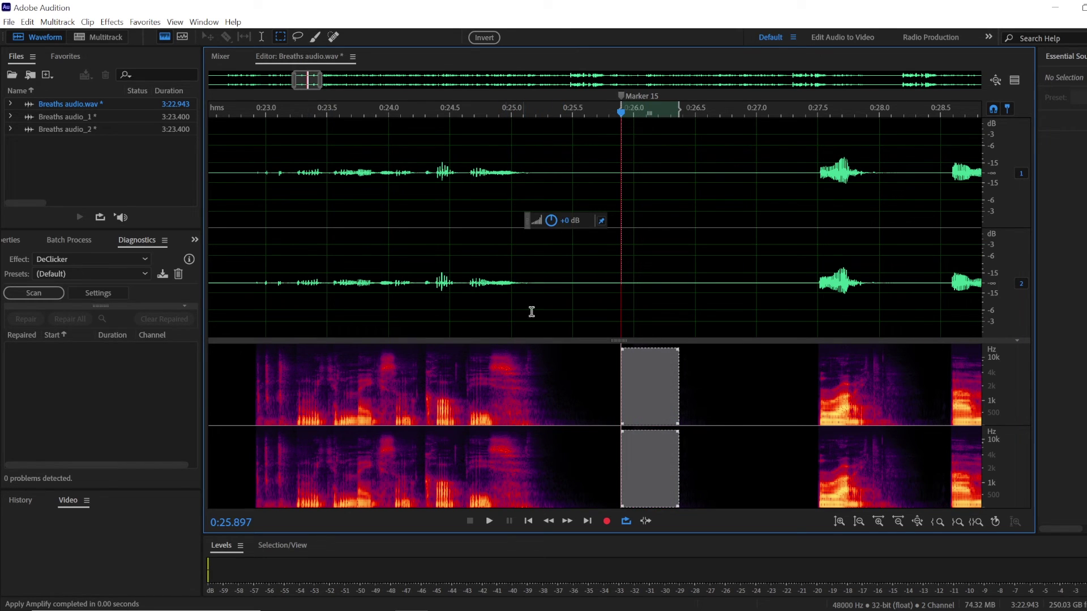
key(ctrl+shift+a)
key(space)
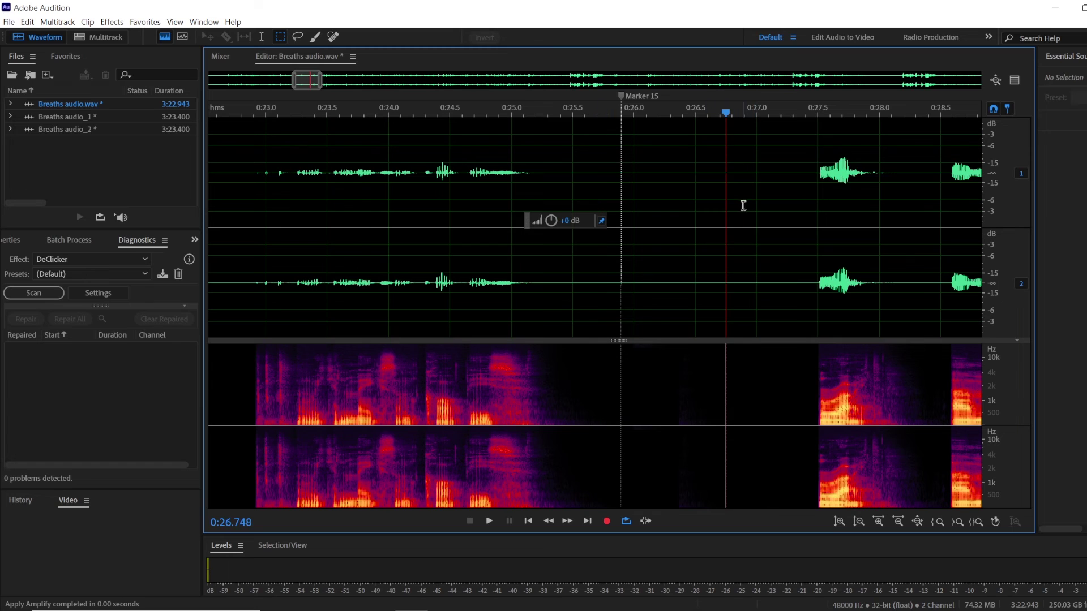
- Reselect the remaining noise just before and around Marker 15 near 0:26
drag(597, 165, 626, 181)
click(662, 168)
drag(602, 138, 636, 150)
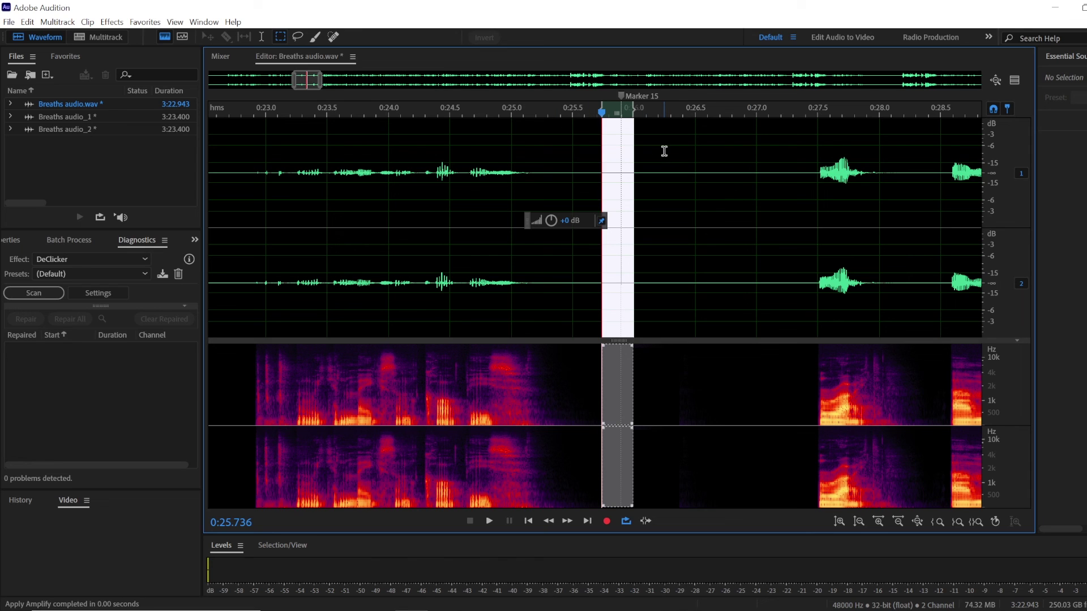
click(750, 394)
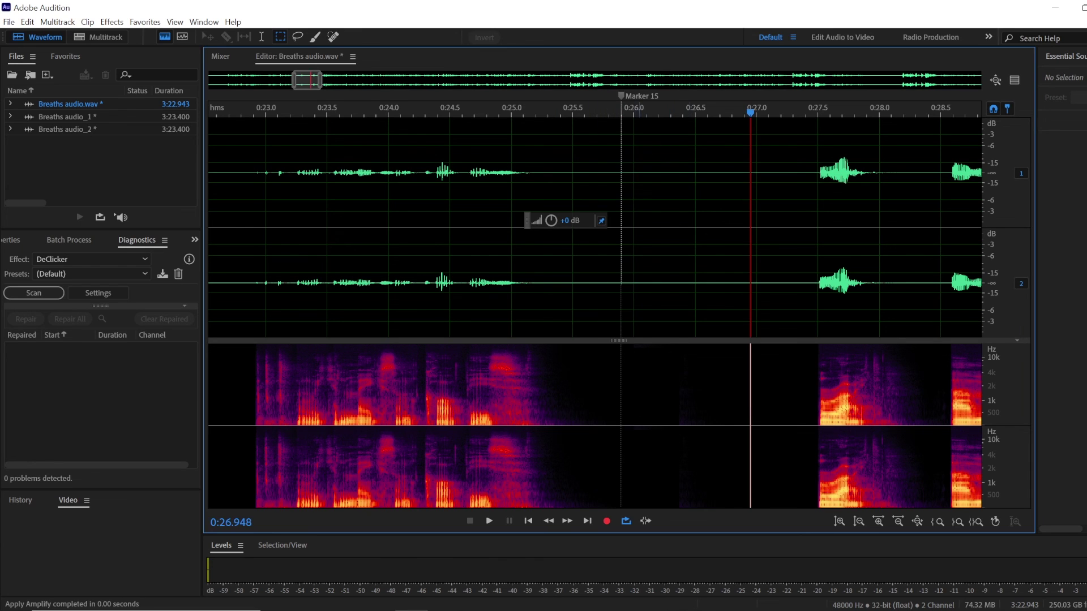
drag(594, 486, 645, 487)
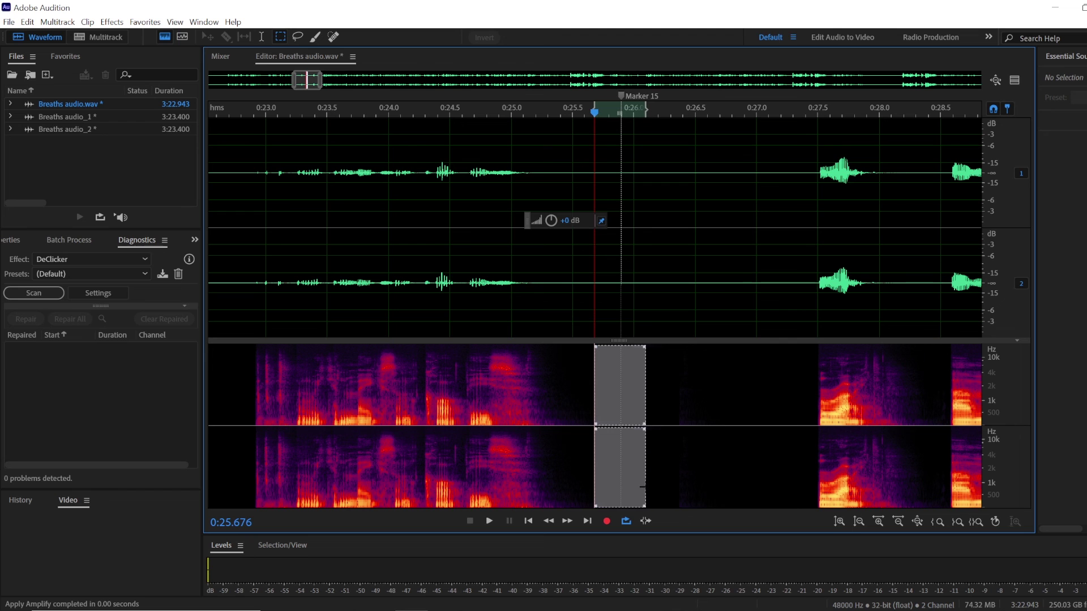